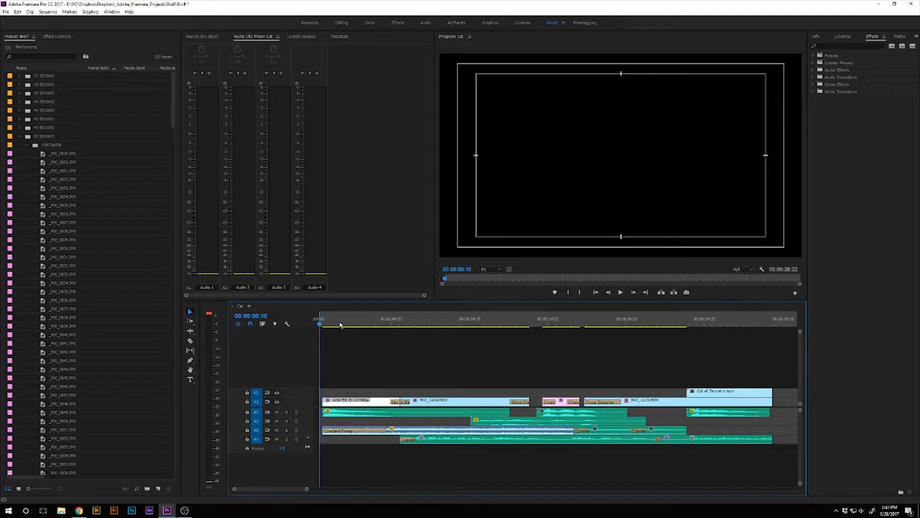
# Scrub through the sequence to the closing Cat of Thrones title and move the playhead to the end of the last clip
pyautogui.click(584, 322)
pyautogui.moveTo(586, 323); pyautogui.dragTo(726, 318)
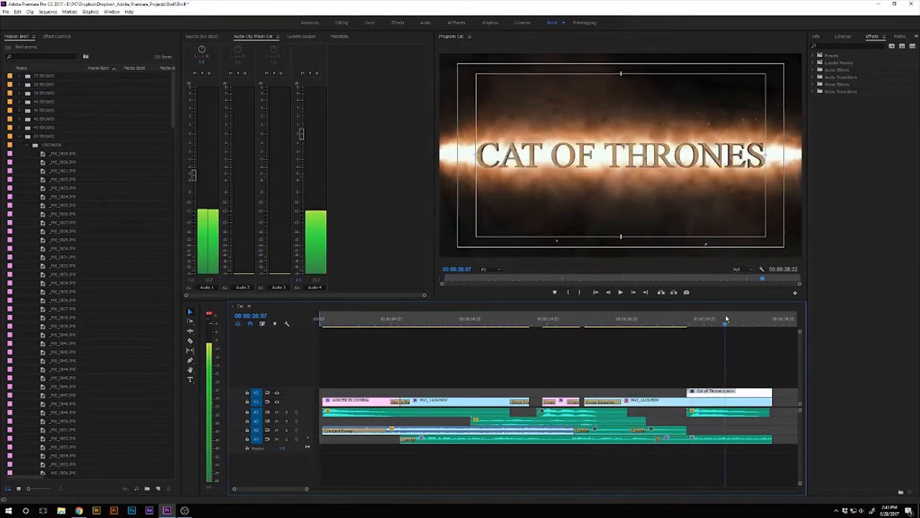
pyautogui.press('Down')
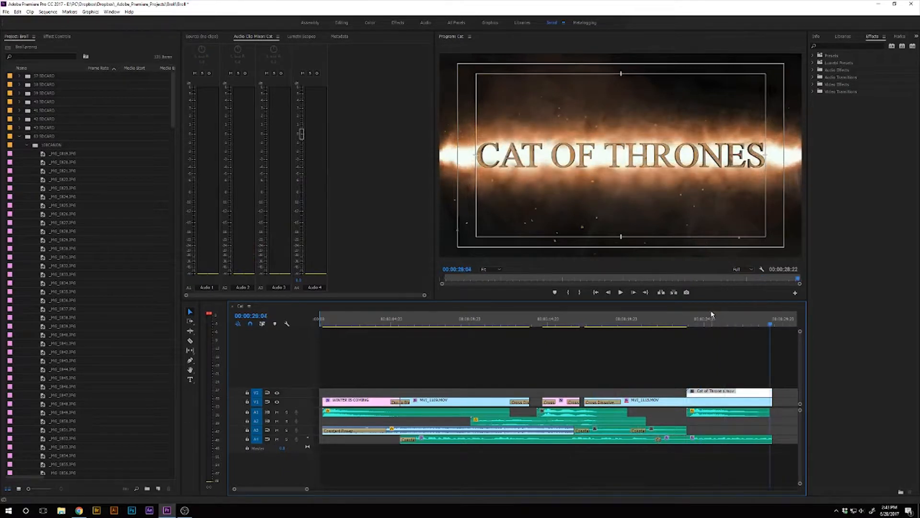
pyautogui.press('Down')
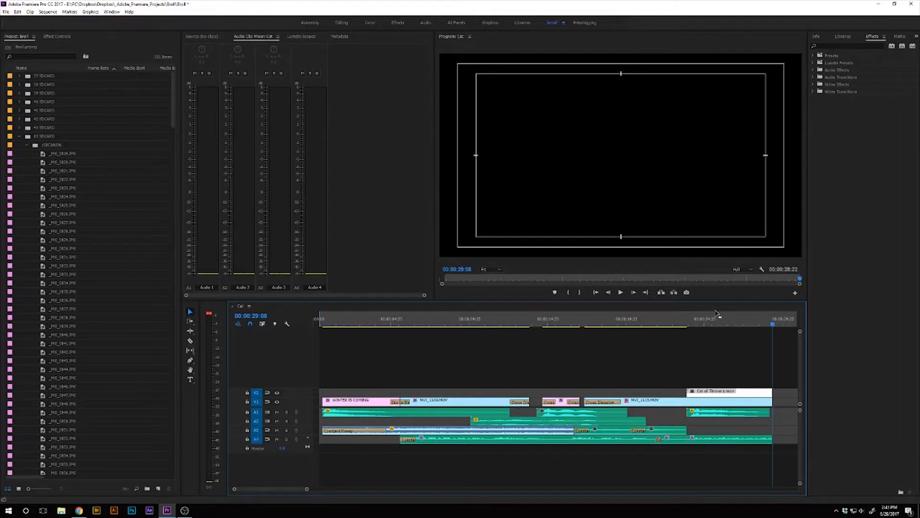
# Switch to Chrome, read YouTube's best practices for creating end screens, and return to Premiere Pro
pyautogui.click(79, 510)
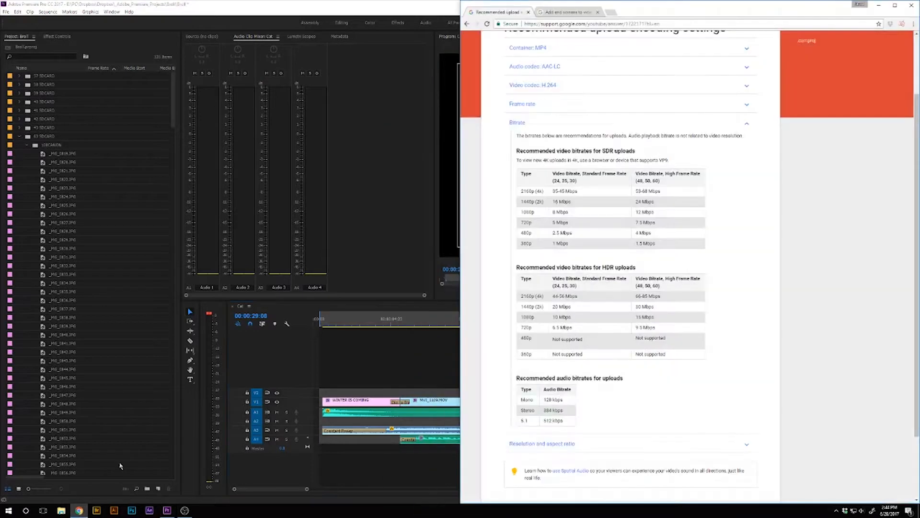
pyautogui.click(575, 11)
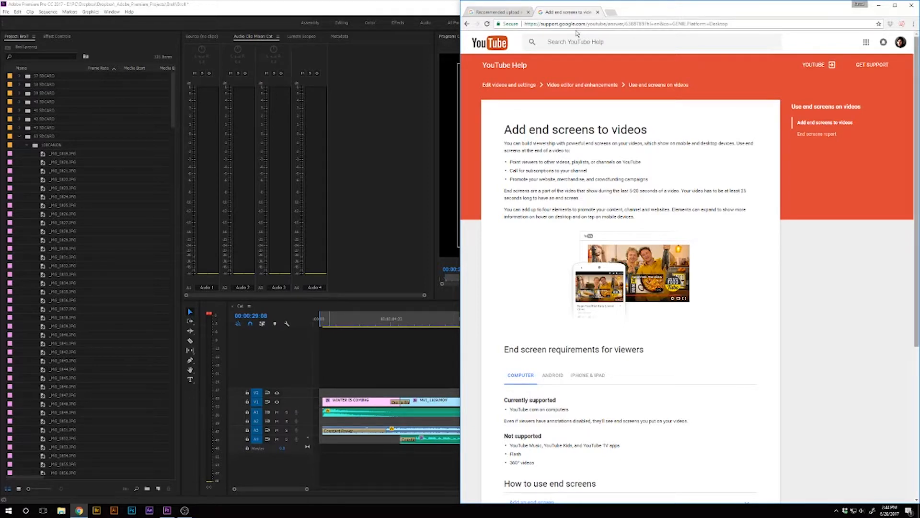
pyautogui.scroll(-2, 577, 33)
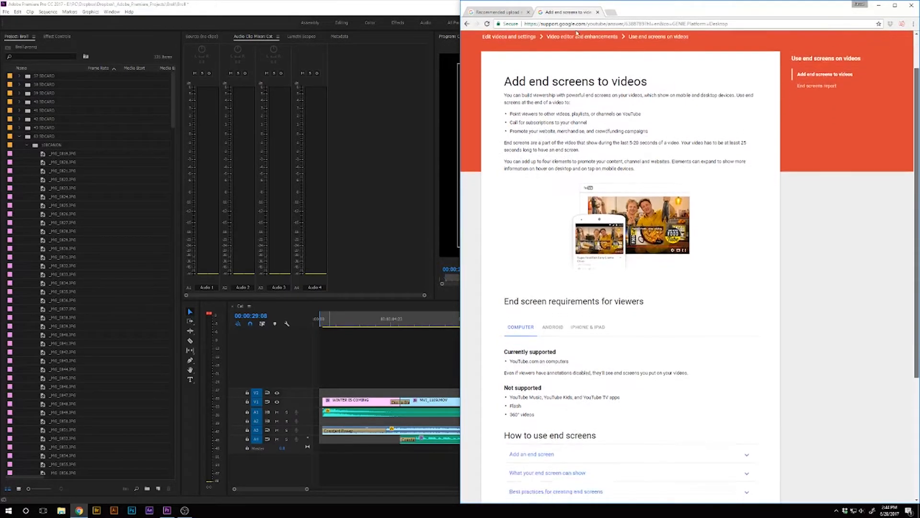
pyautogui.scroll(-5, 577, 34)
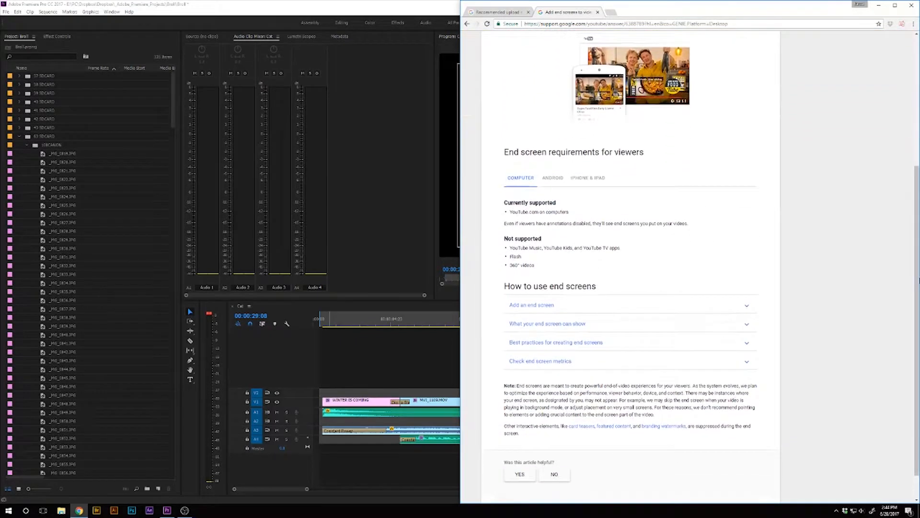
pyautogui.click(556, 343)
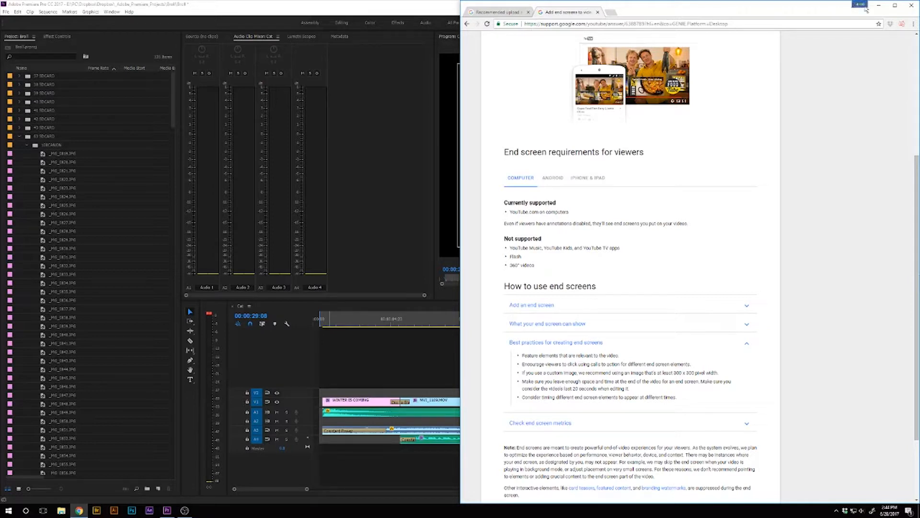
pyautogui.click(881, 7)
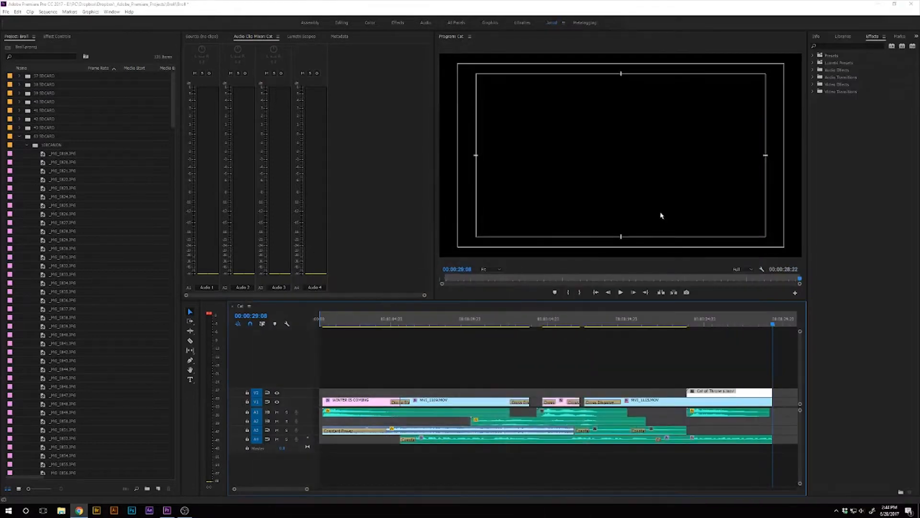
# With the playhead at the sequence's end, open the media export settings and scrub the export preview to 00:00:06:15
pyautogui.click(770, 326)
pyautogui.moveTo(770, 327); pyautogui.dragTo(772, 327)
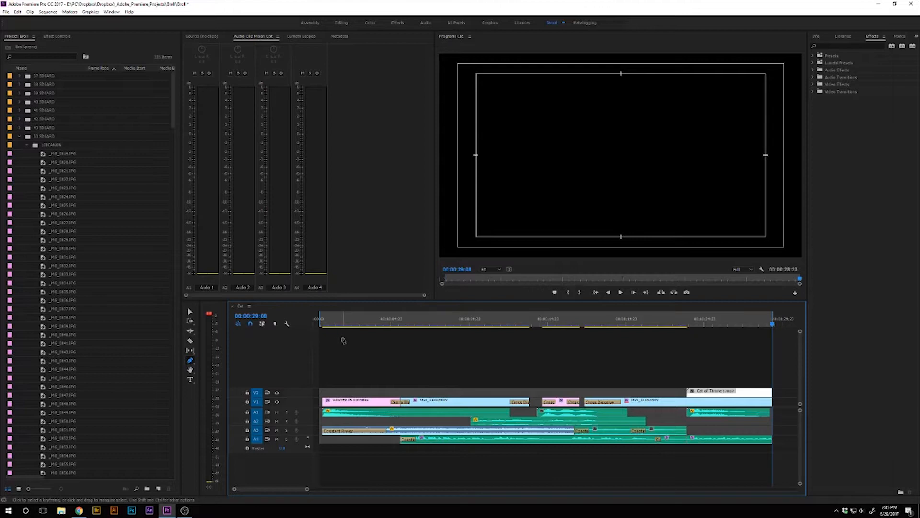
pyautogui.click(7, 12)
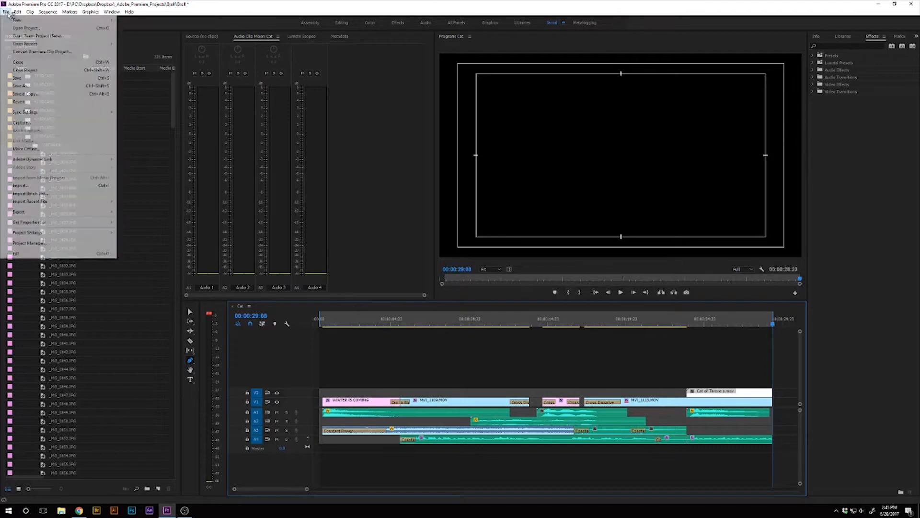
pyautogui.moveTo(44, 213)
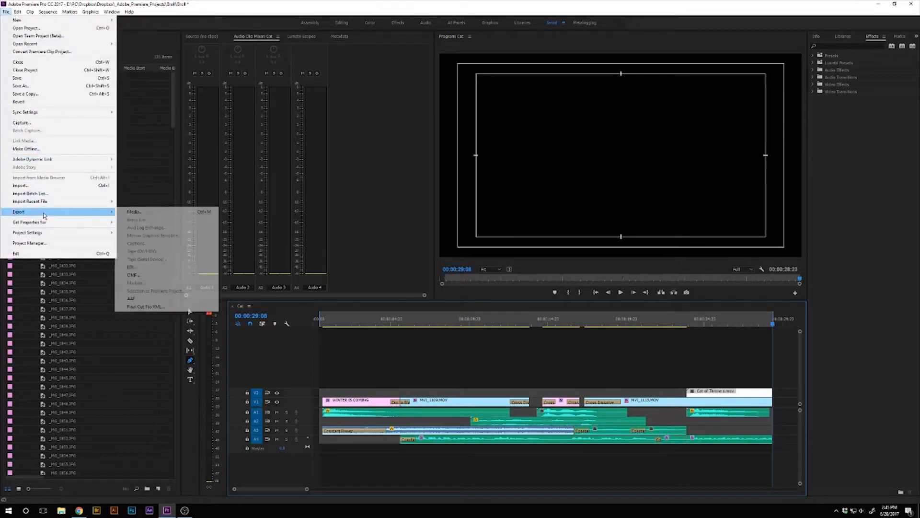
pyautogui.click(132, 214)
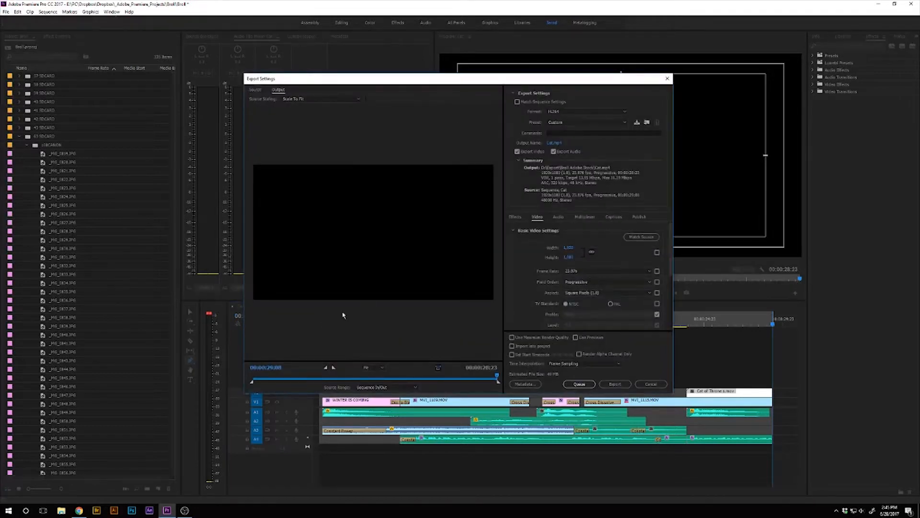
pyautogui.moveTo(497, 377); pyautogui.dragTo(469, 378)
pyautogui.moveTo(409, 372); pyautogui.dragTo(306, 380)
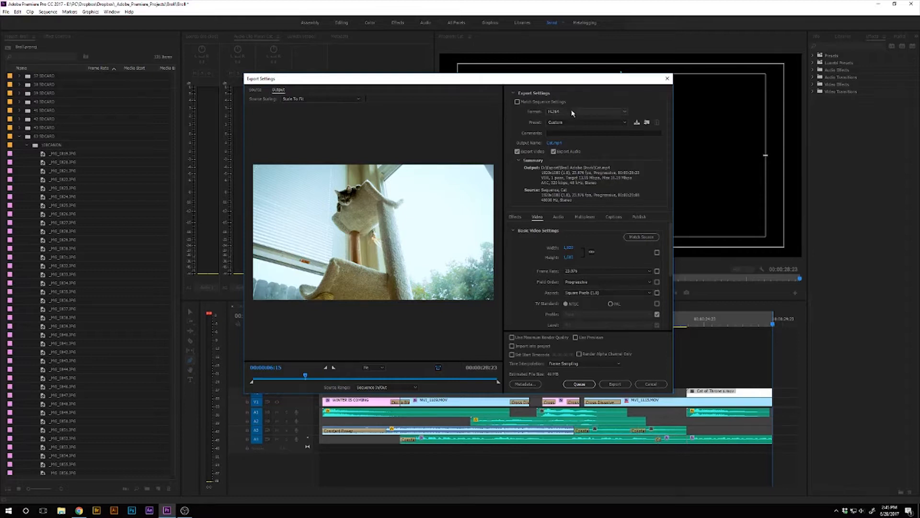
# Consult YouTube's recommended upload encoding settings in Chrome, including the bitrate tables, and return to the export settings
pyautogui.click(82, 509)
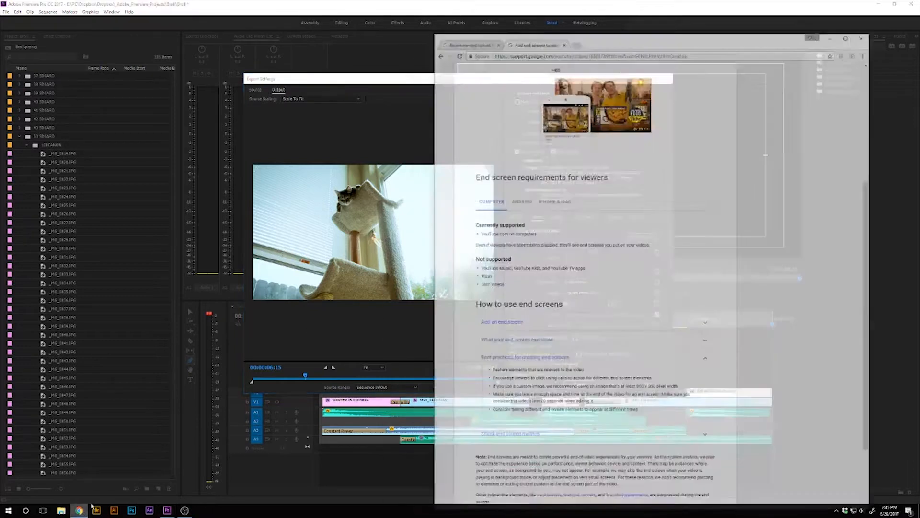
pyautogui.click(510, 14)
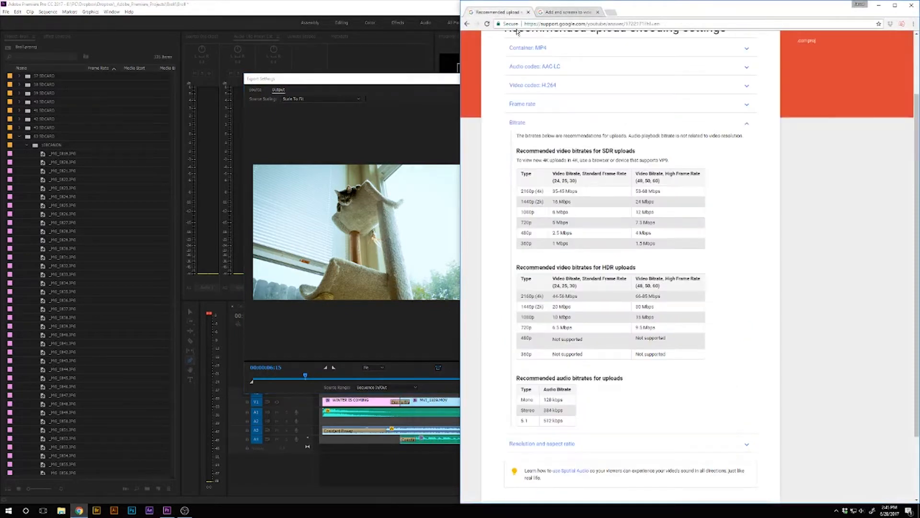
pyautogui.scroll(2, 623, 240)
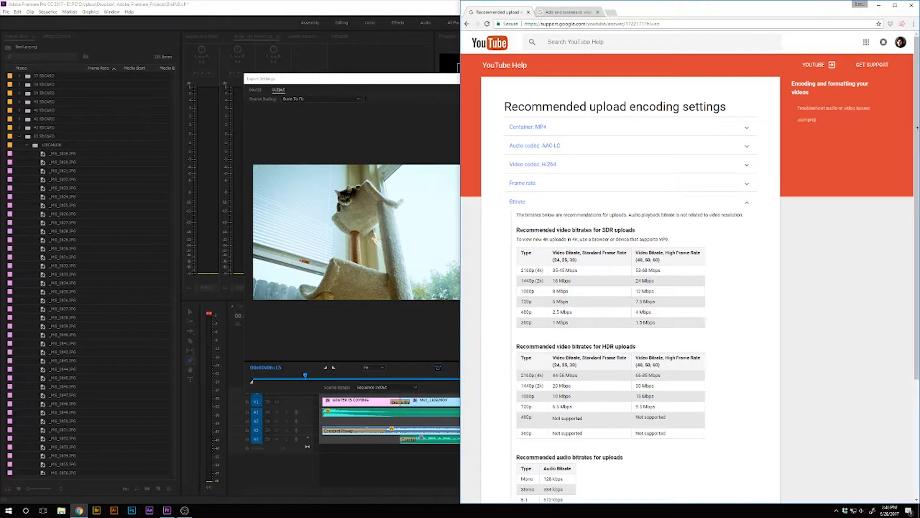
pyautogui.click(879, 5)
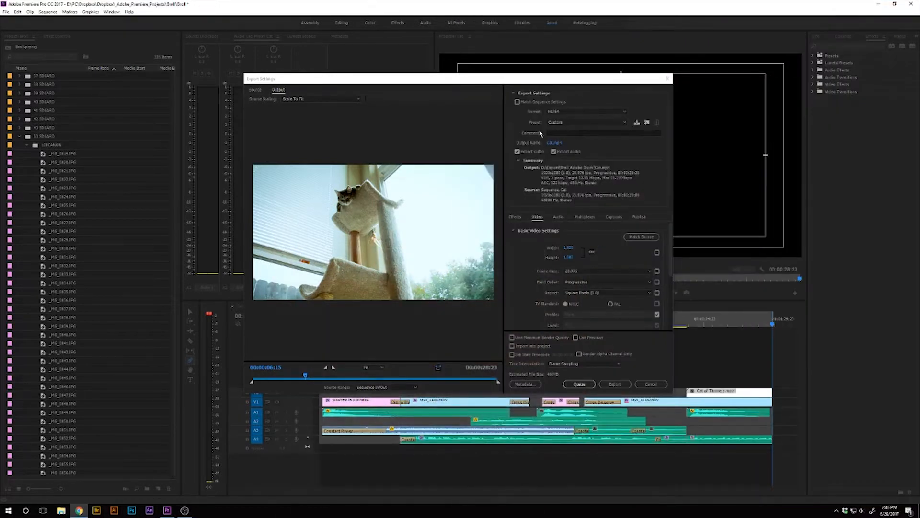
# Apply the YouTube 1080p HD preset and save the output as Cat in the Export\Broll Adobe Stock folder
pyautogui.click(617, 125)
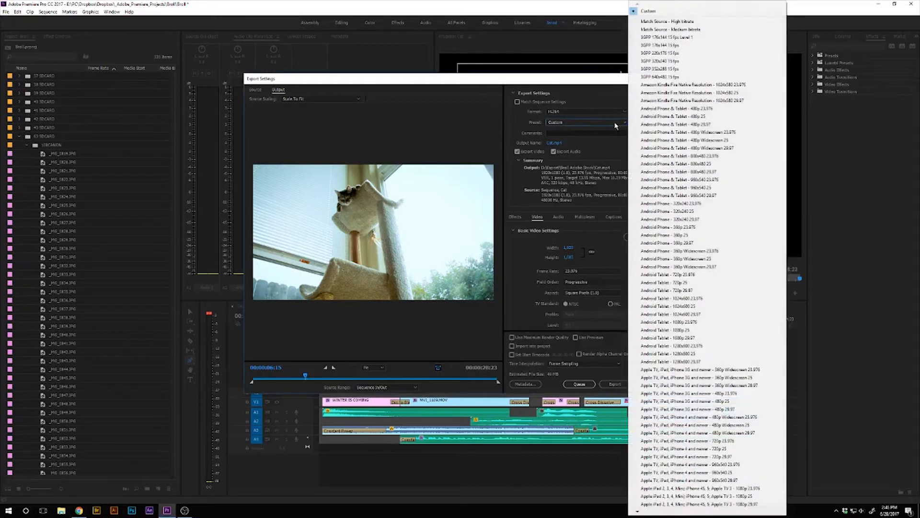
pyautogui.scroll(-15, 704, 431)
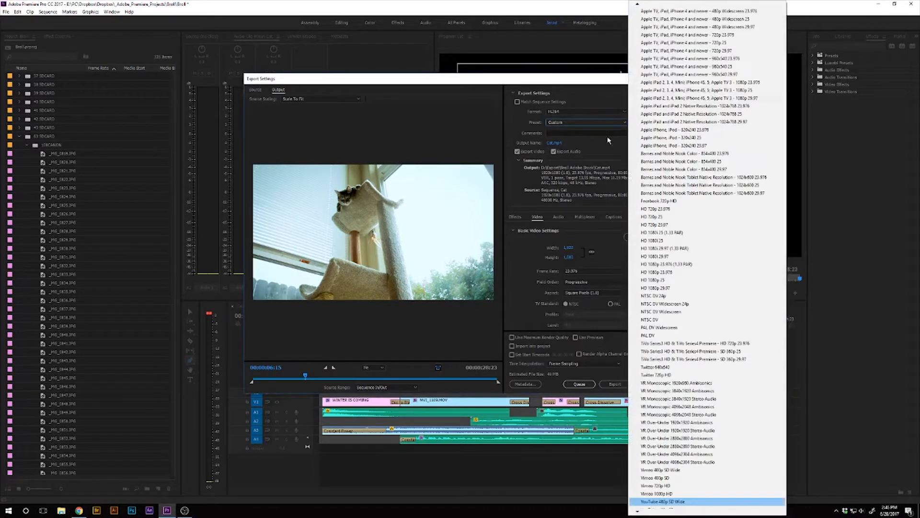
pyautogui.scroll(-2, 653, 507)
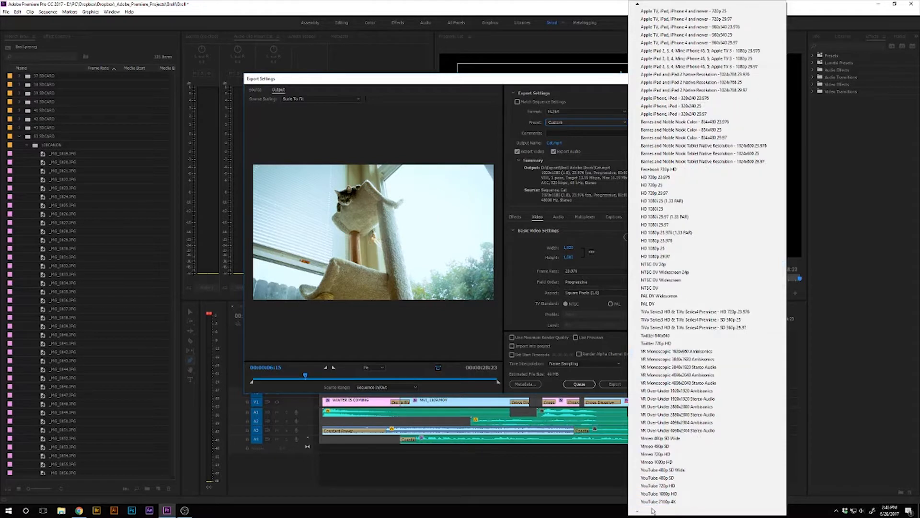
pyautogui.click(678, 494)
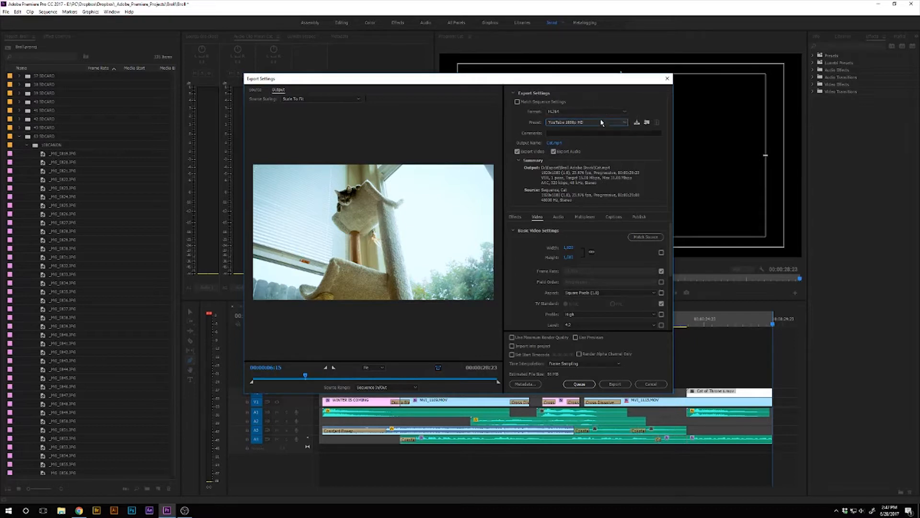
pyautogui.click(561, 142)
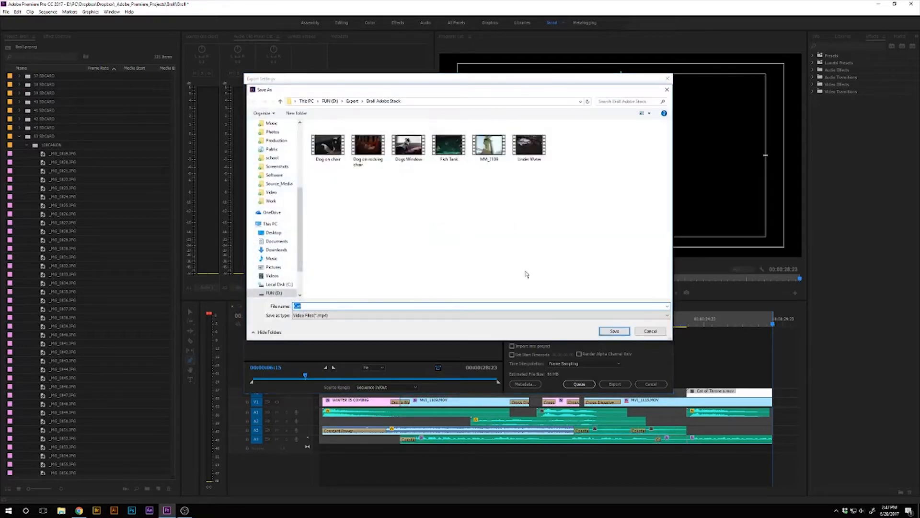
pyautogui.click(614, 330)
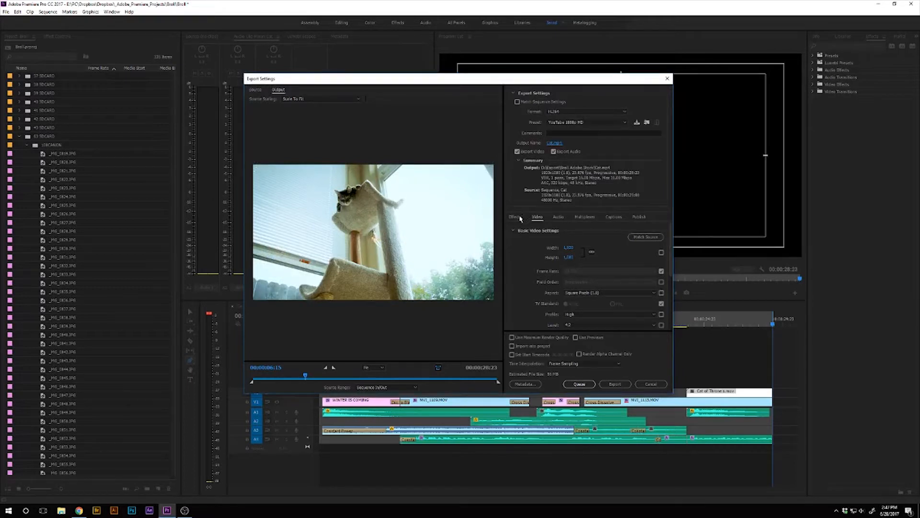
# Review the export's audio format settings and its video settings down to the bitrate encoding options
pyautogui.click(558, 217)
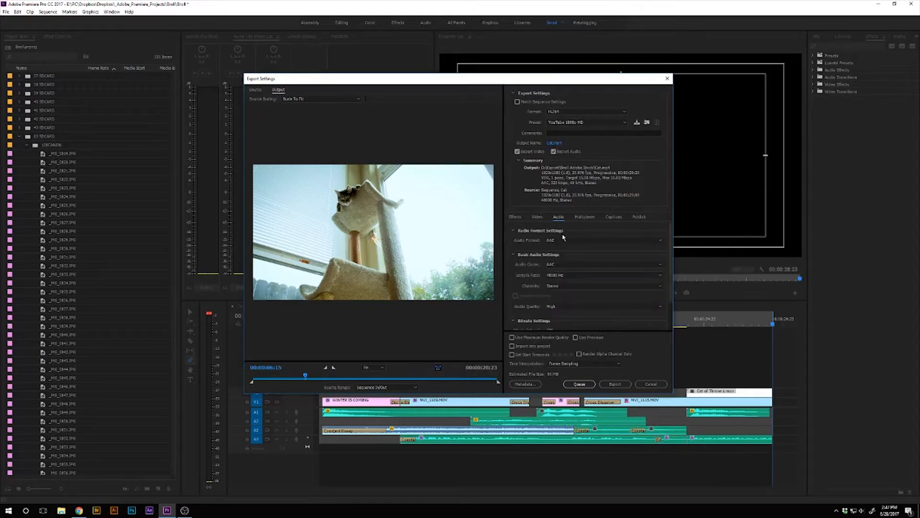
pyautogui.click(537, 218)
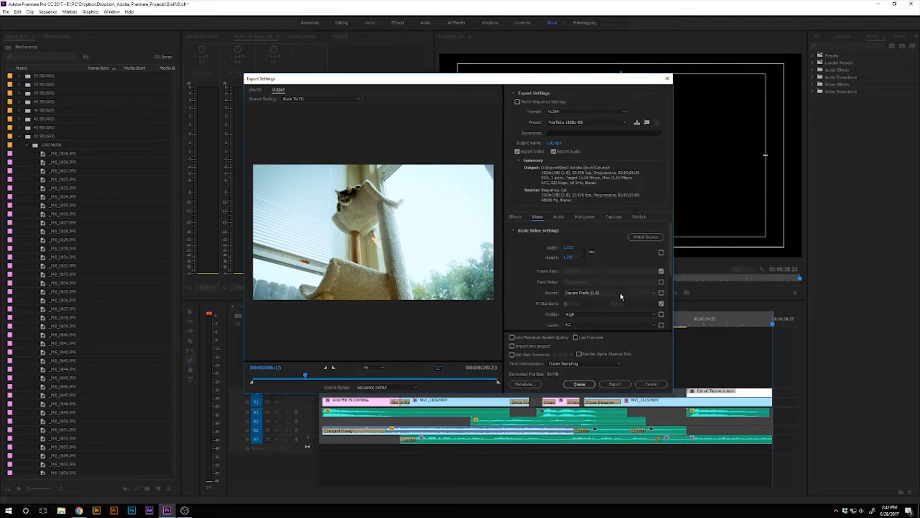
pyautogui.moveTo(670, 272); pyautogui.dragTo(679, 318)
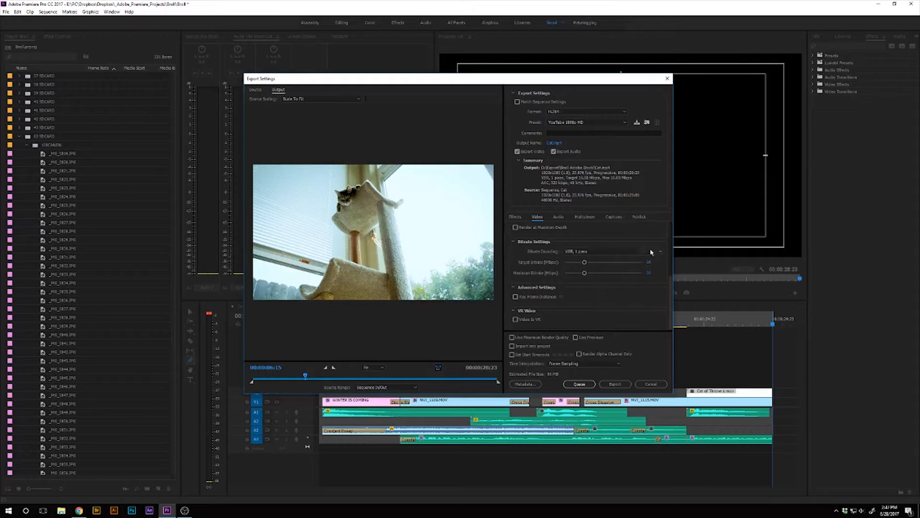
# Enable publishing to YouTube to examine its privacy, tags and description options, and turn it back off
pyautogui.click(639, 218)
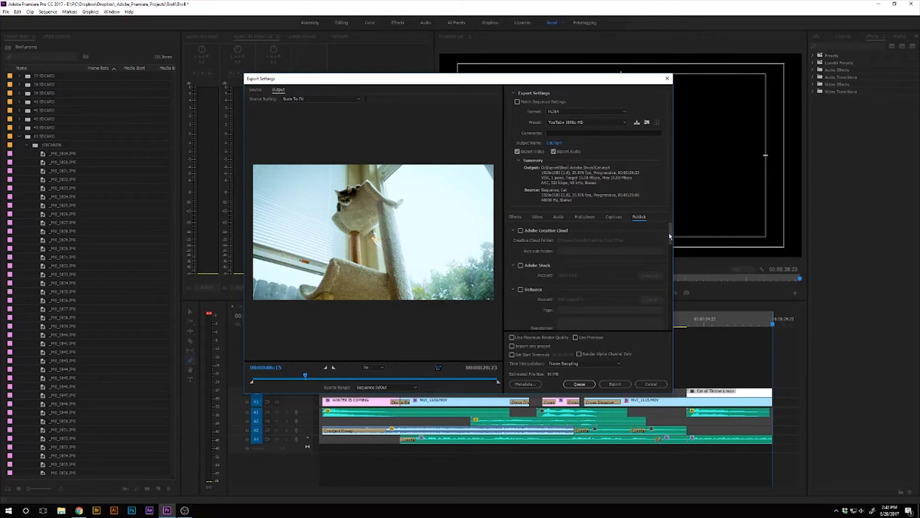
pyautogui.moveTo(670, 236); pyautogui.dragTo(680, 323)
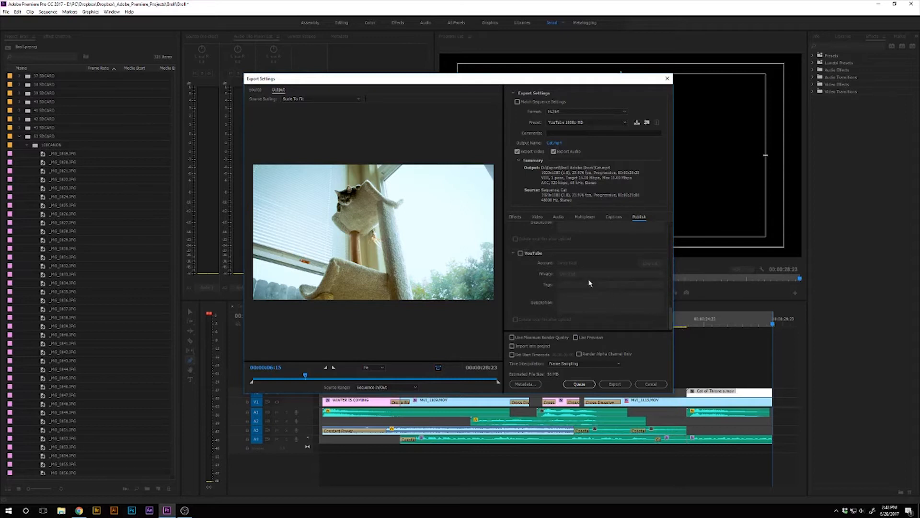
pyautogui.click(519, 253)
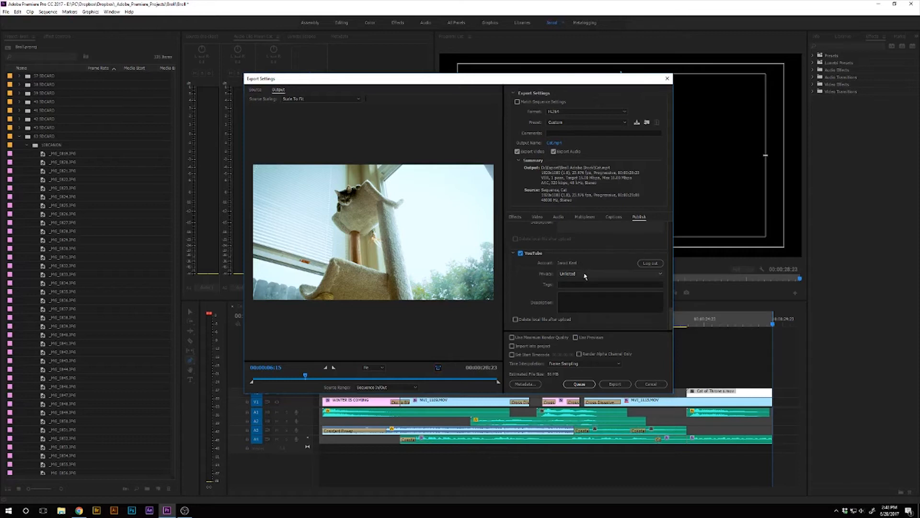
pyautogui.click(520, 253)
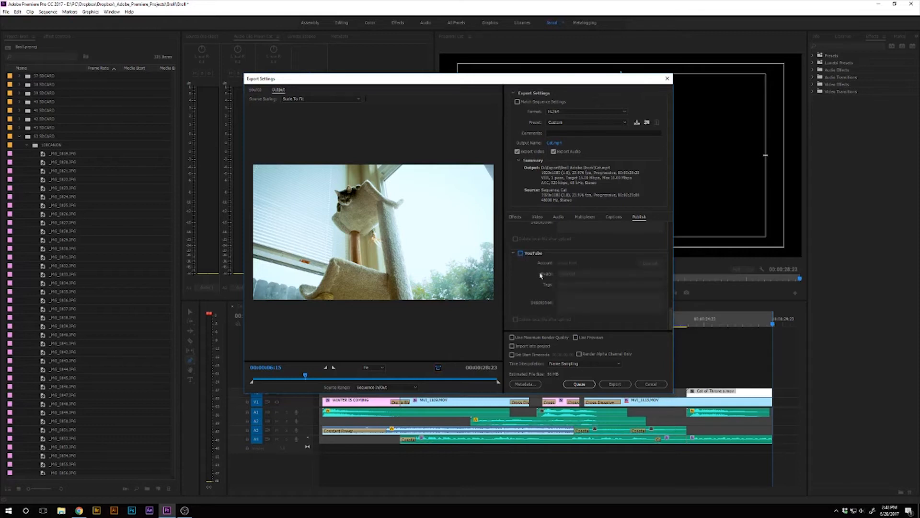
# Check the video and effects export settings and start exporting the Cat sequence
pyautogui.click(537, 217)
pyautogui.click(514, 217)
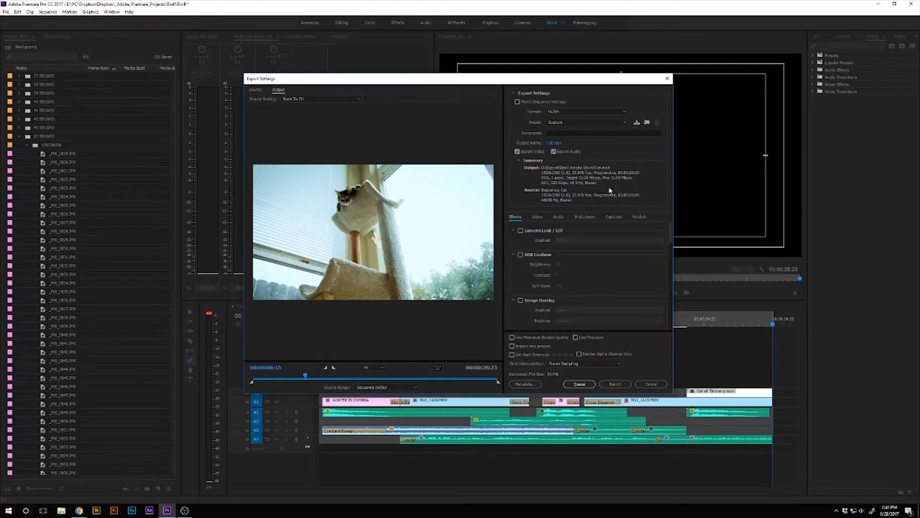
pyautogui.click(617, 385)
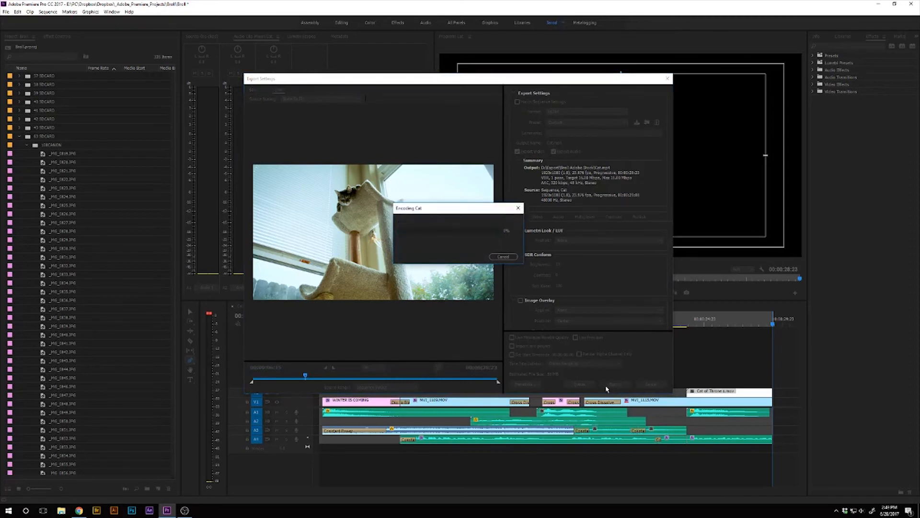